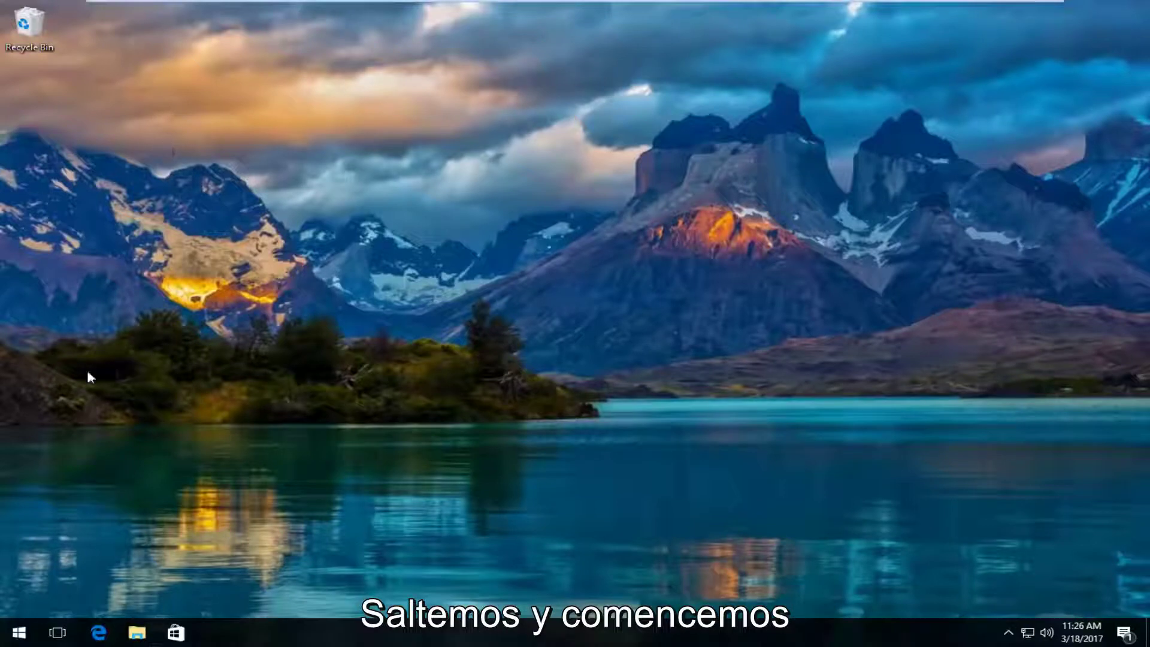
Search 'settings' from the Start menu and launch the Settings app.
left_click(17, 634)
type("sett")
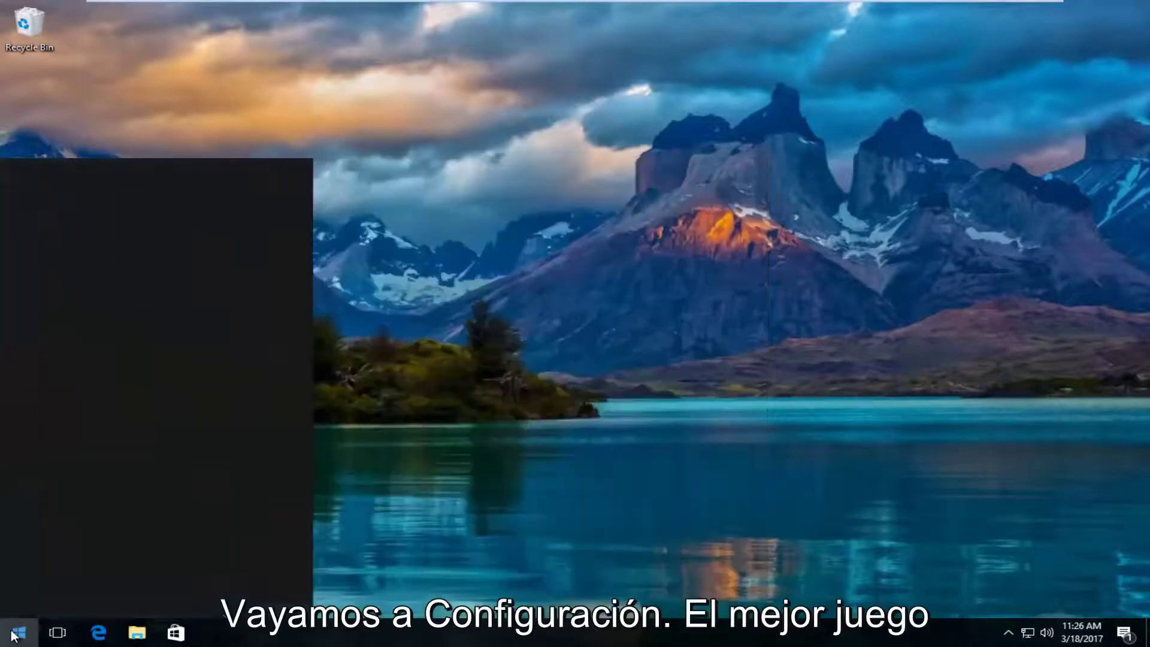
type("ings")
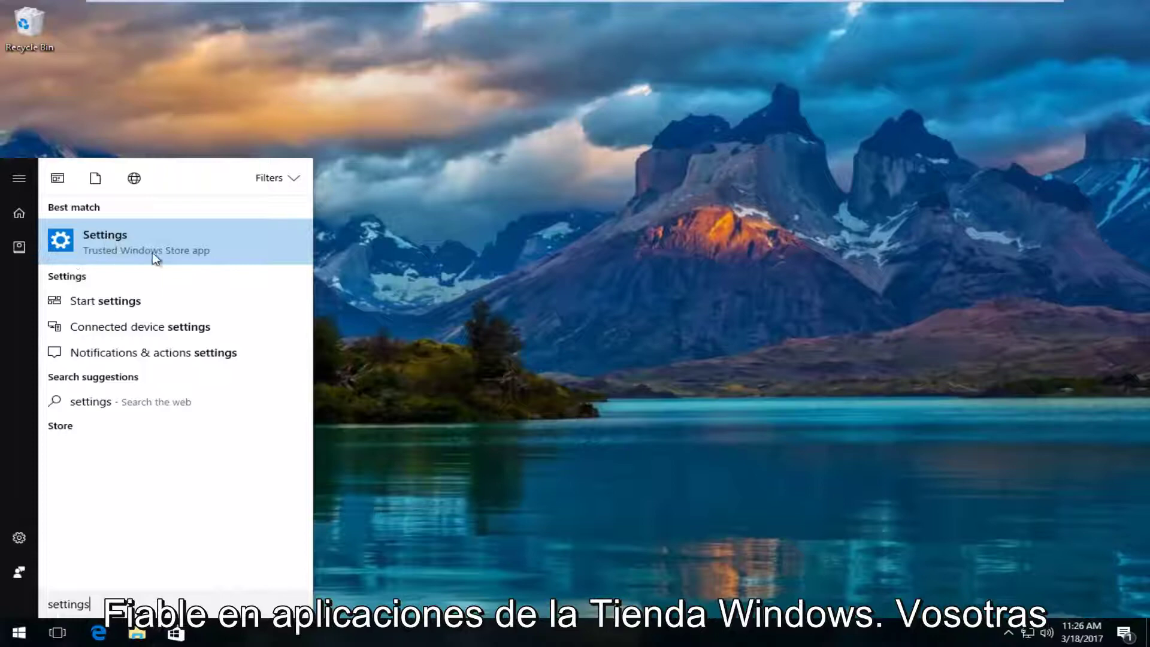
left_click(103, 240)
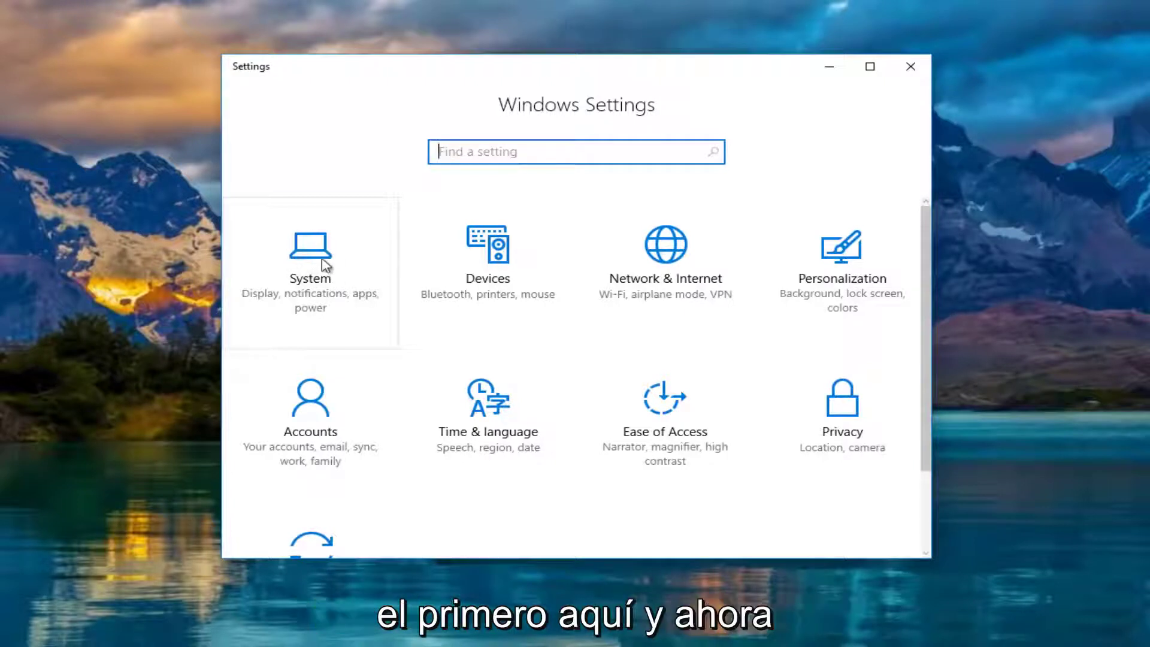
Go to System > Display and identify the screens, confirming only display 1 exists.
left_click(324, 265)
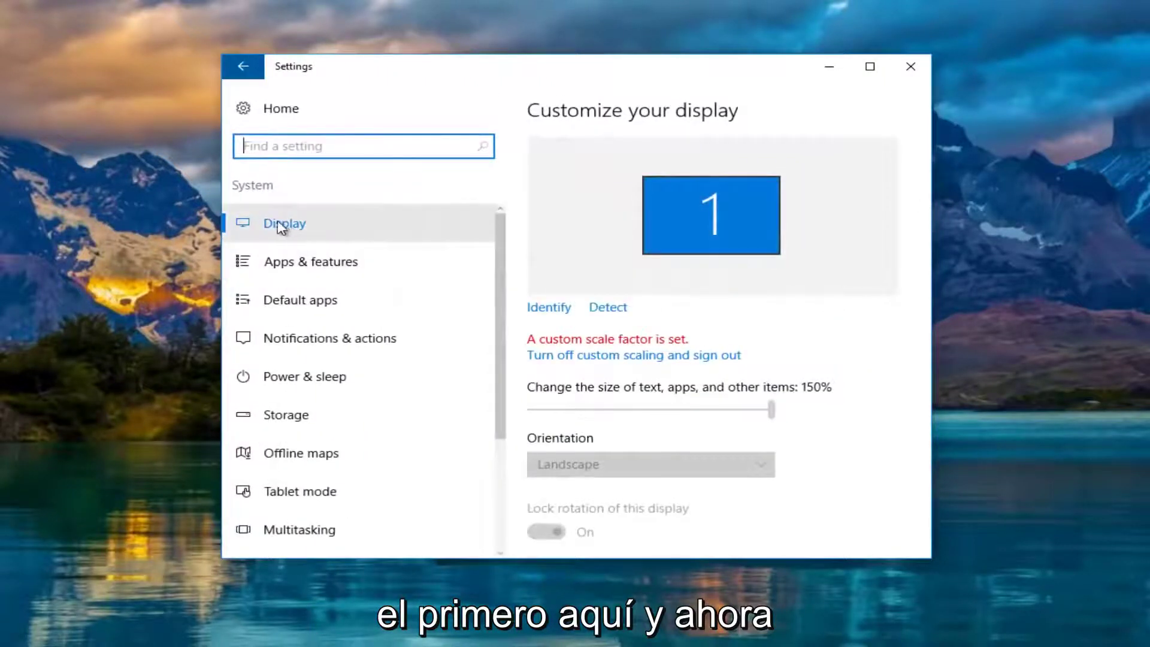
left_click(271, 225)
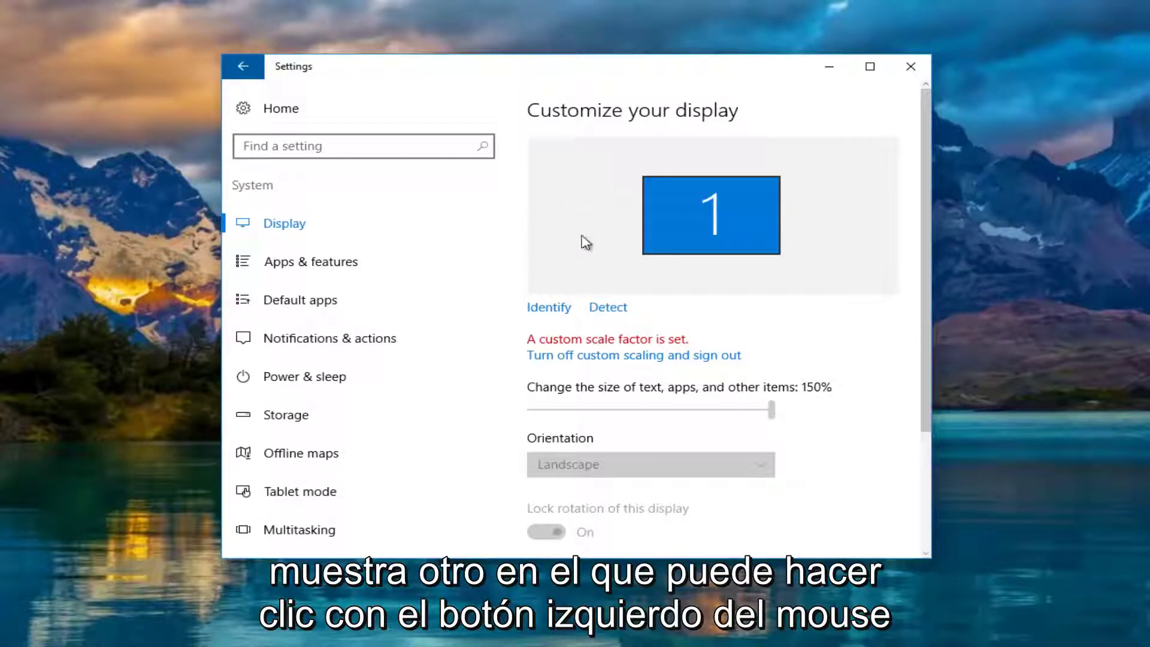
left_click(543, 316)
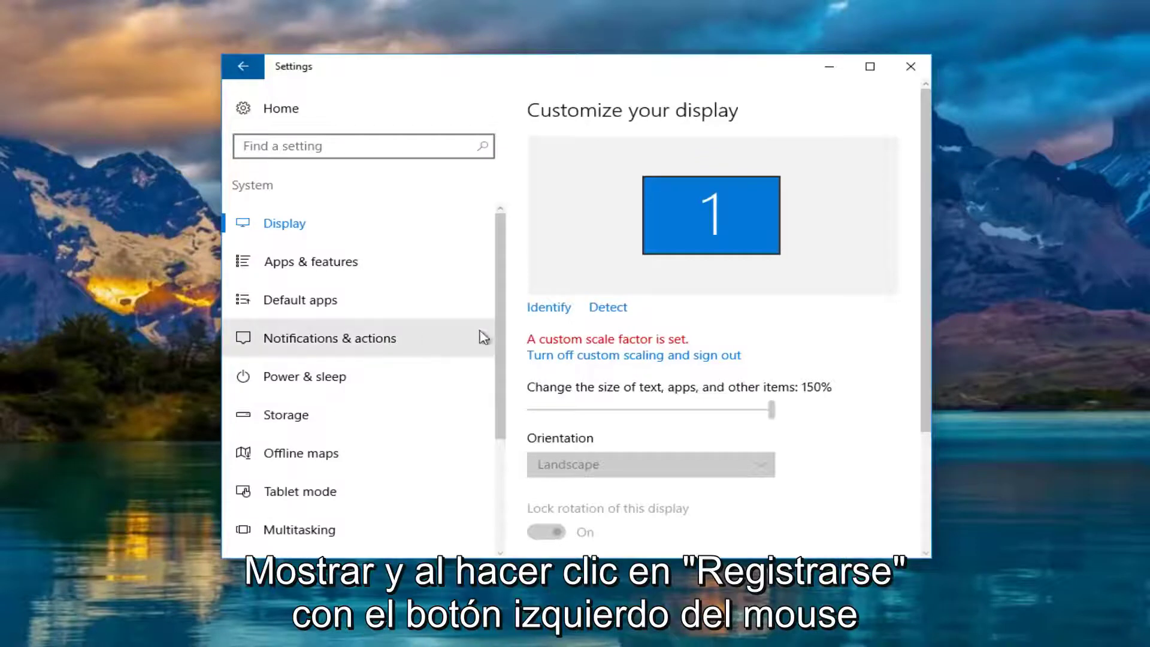
Run Detect to find the undetected display 2, then compare its settings with display 1.
left_click(607, 309)
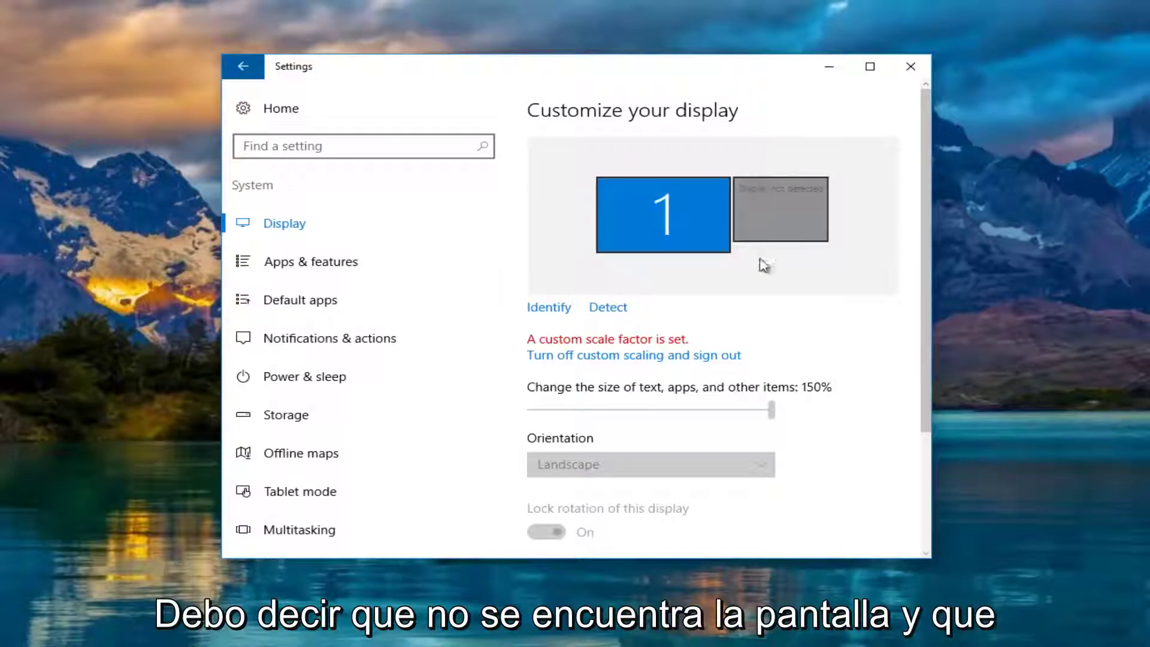
left_click(609, 307)
left_click(766, 221)
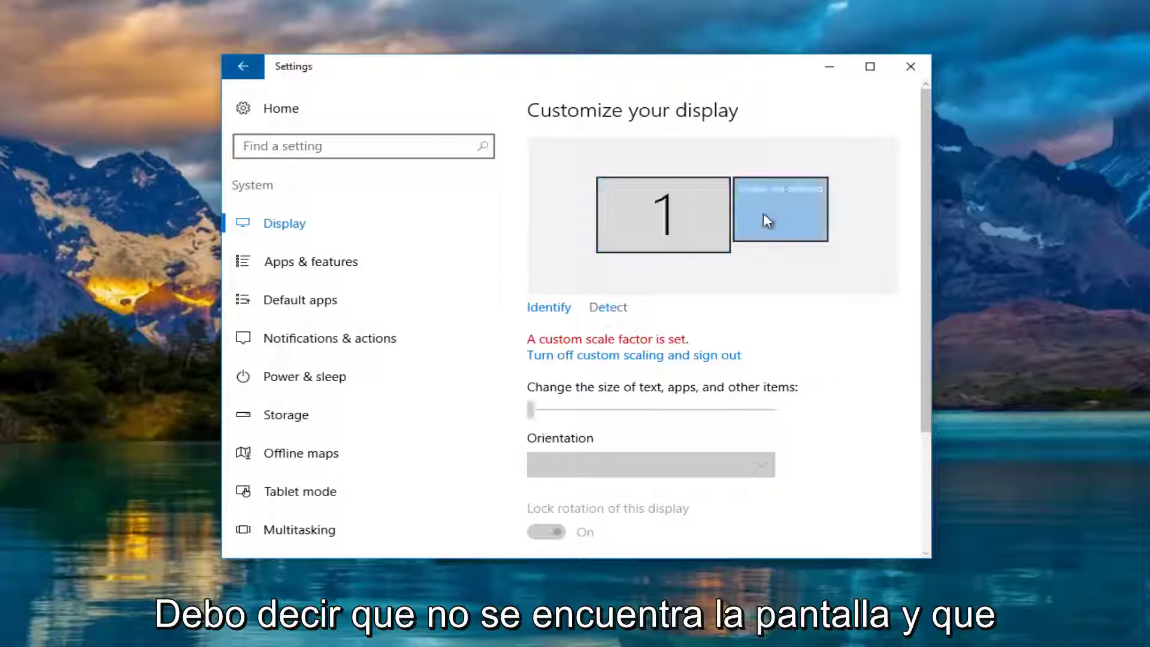
left_click(678, 223)
left_click(766, 225)
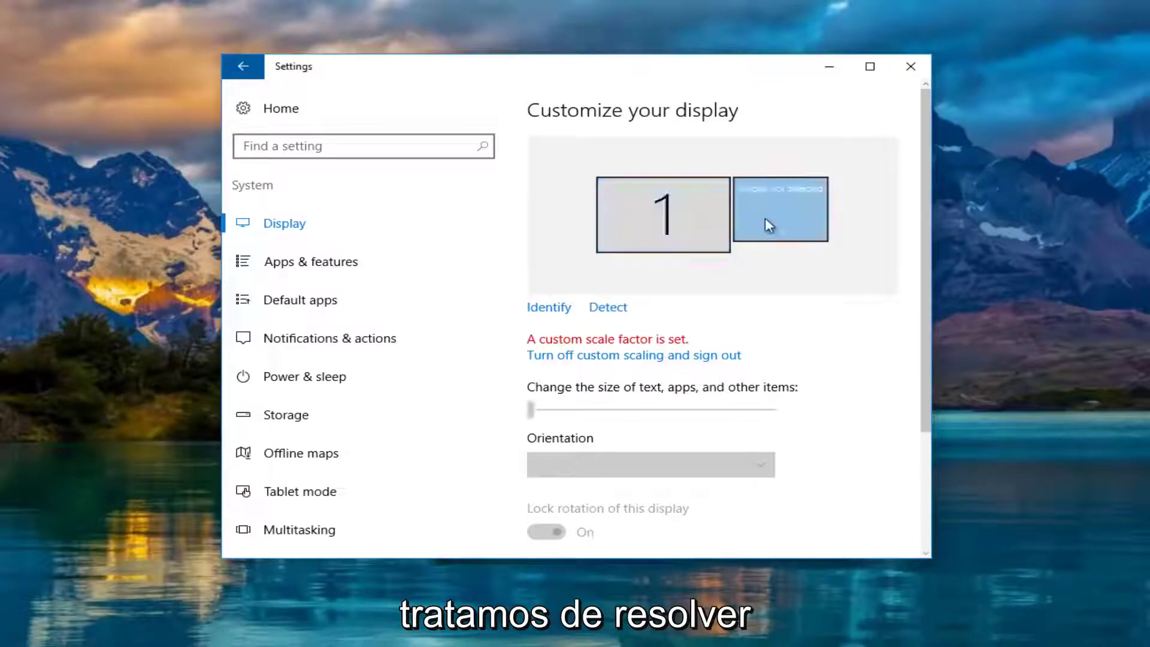
scroll(619, 223, "down", 2)
scroll(652, 233, "up", 1)
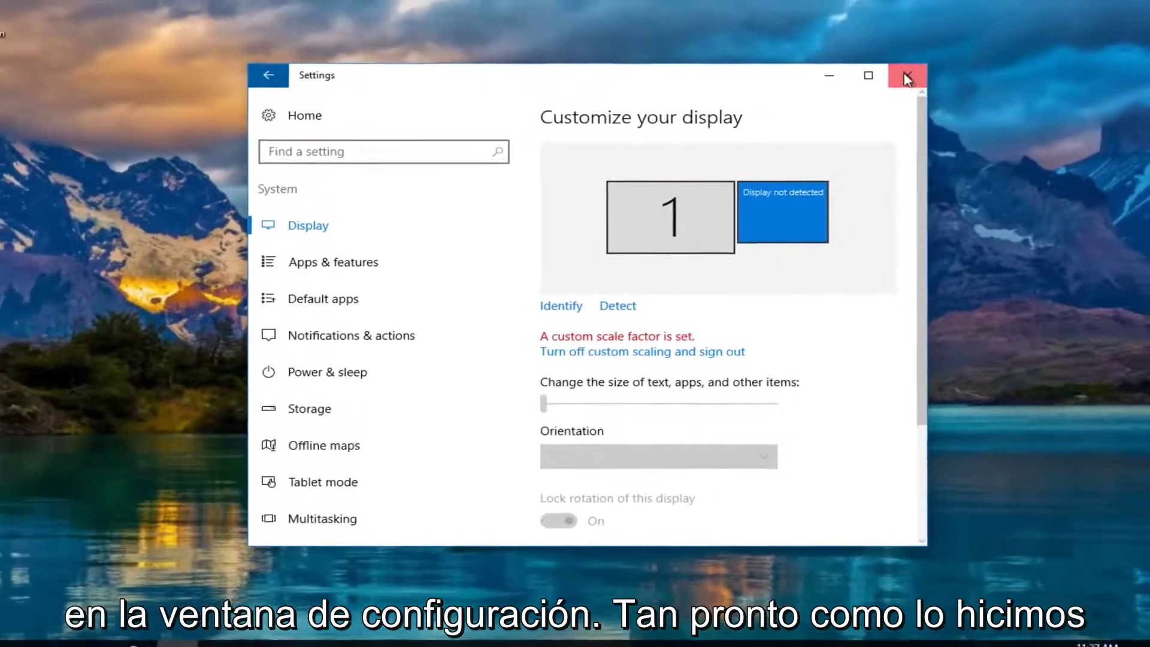
Close Settings and launch Device Manager from a Start menu search for 'device manager'.
left_click(907, 76)
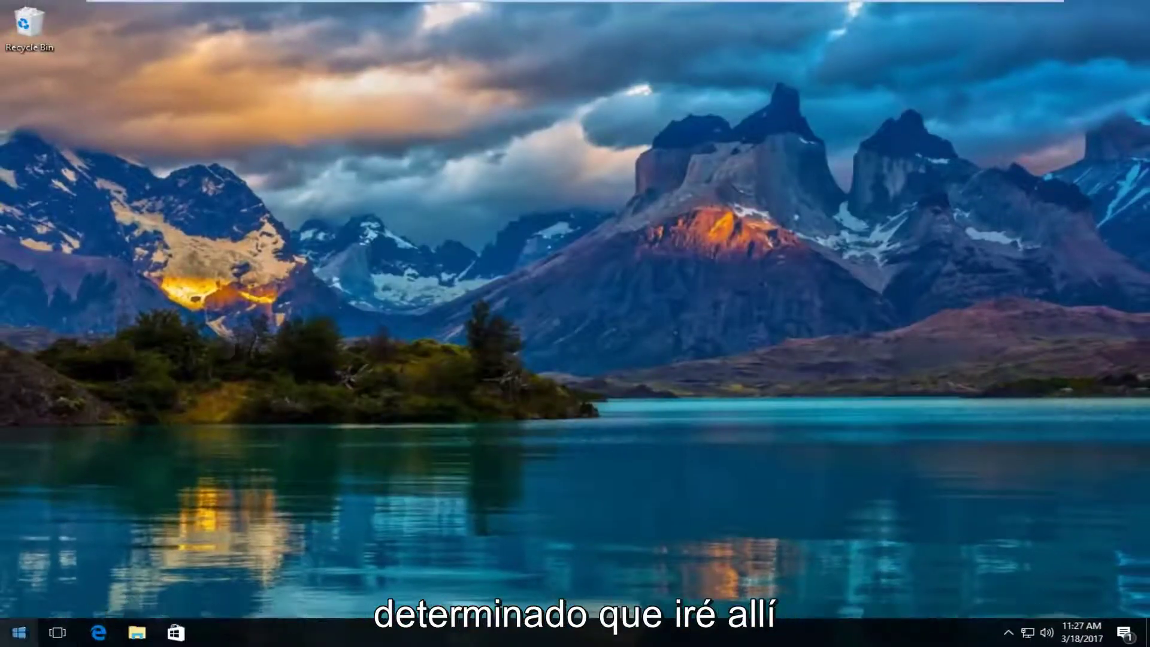
left_click(8, 640)
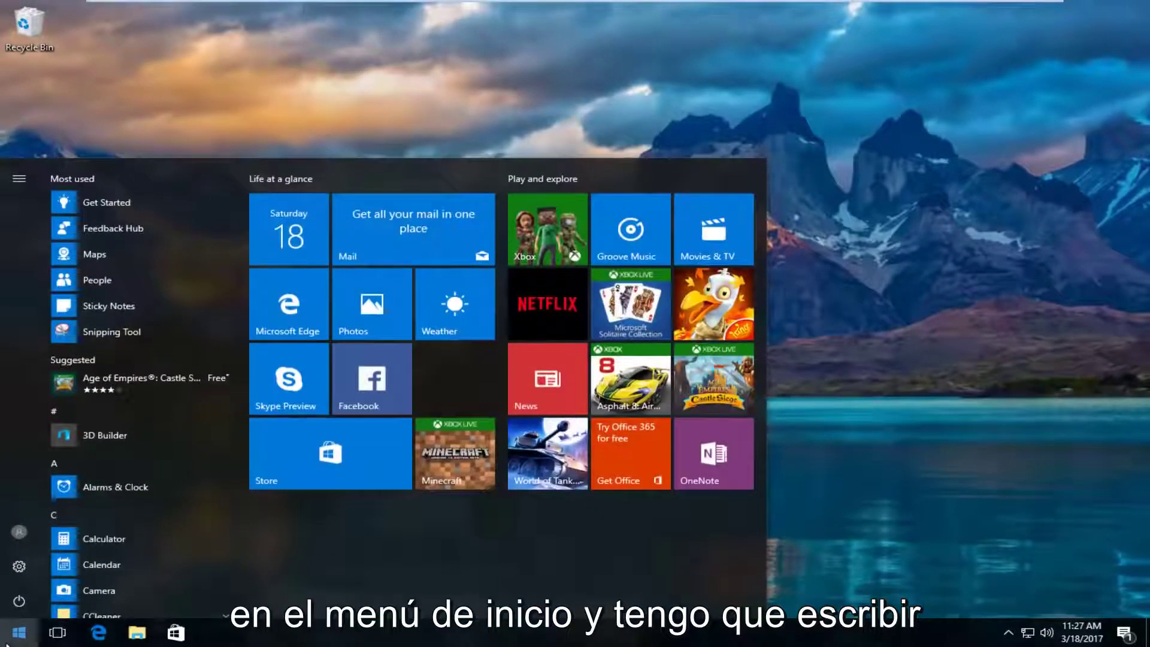
type("devic")
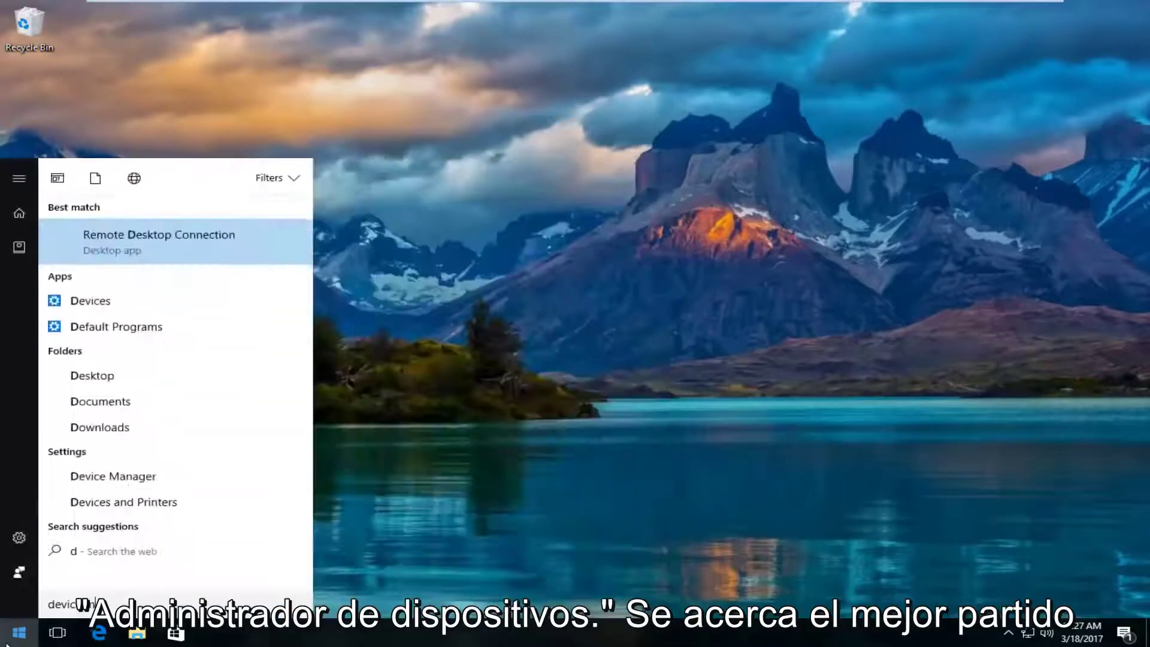
type("e manager")
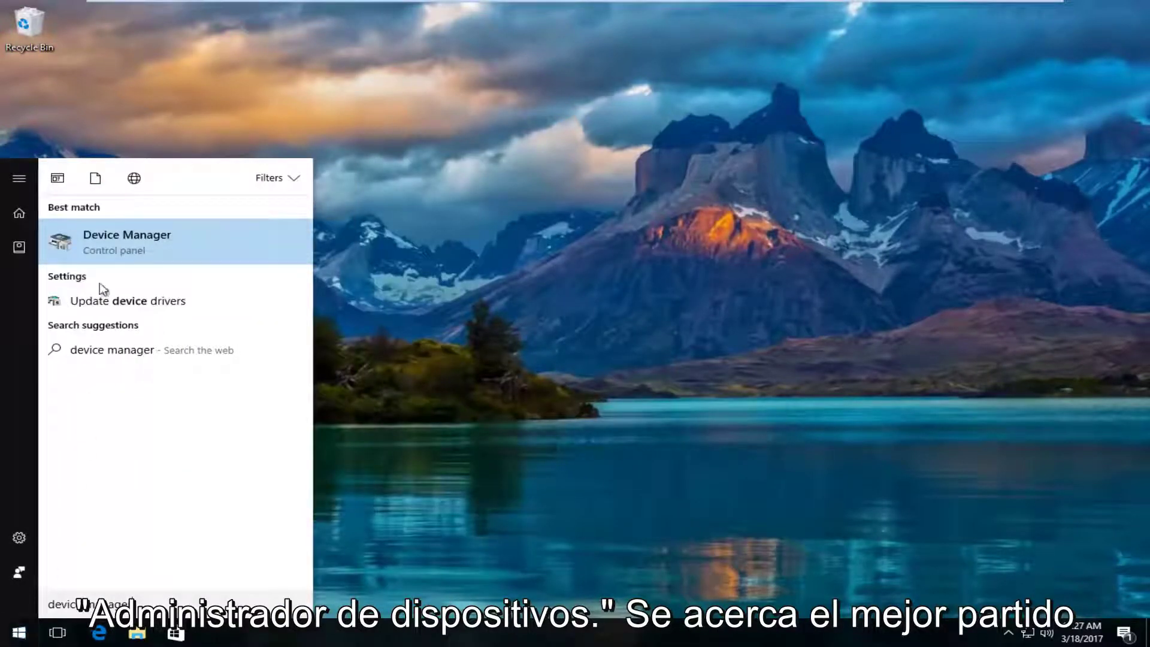
left_click(117, 243)
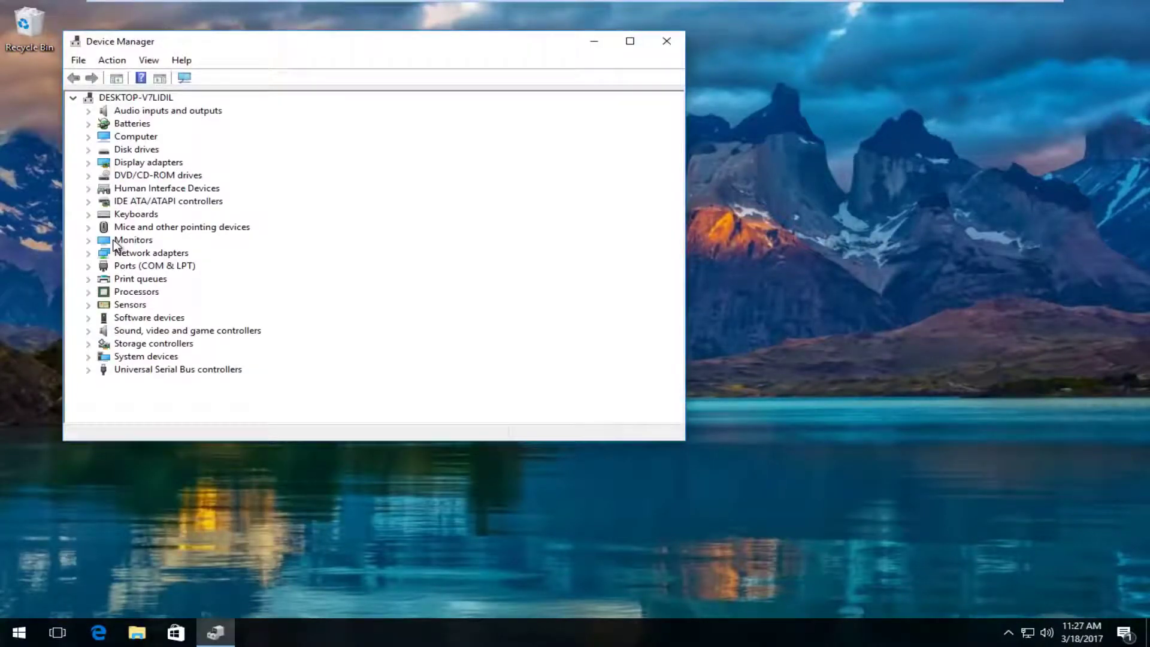
Expand Display adapters and start Update Driver Software for the VMware SVGA 3D adapter.
left_click_drag(378, 42, 597, 60)
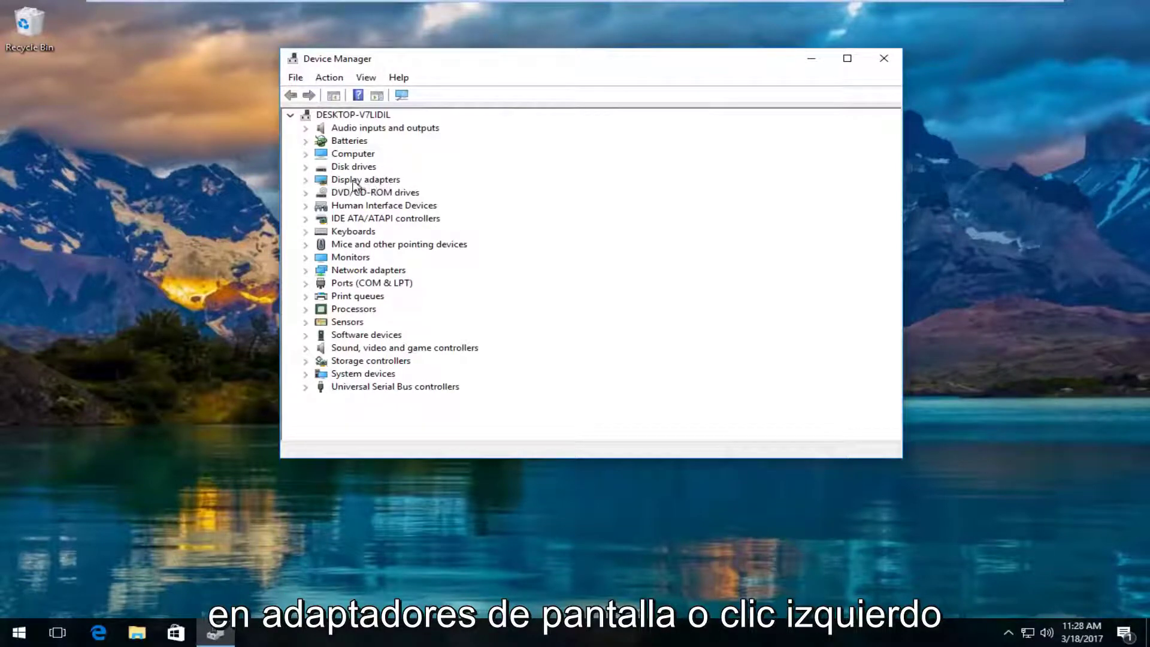
left_click(305, 180)
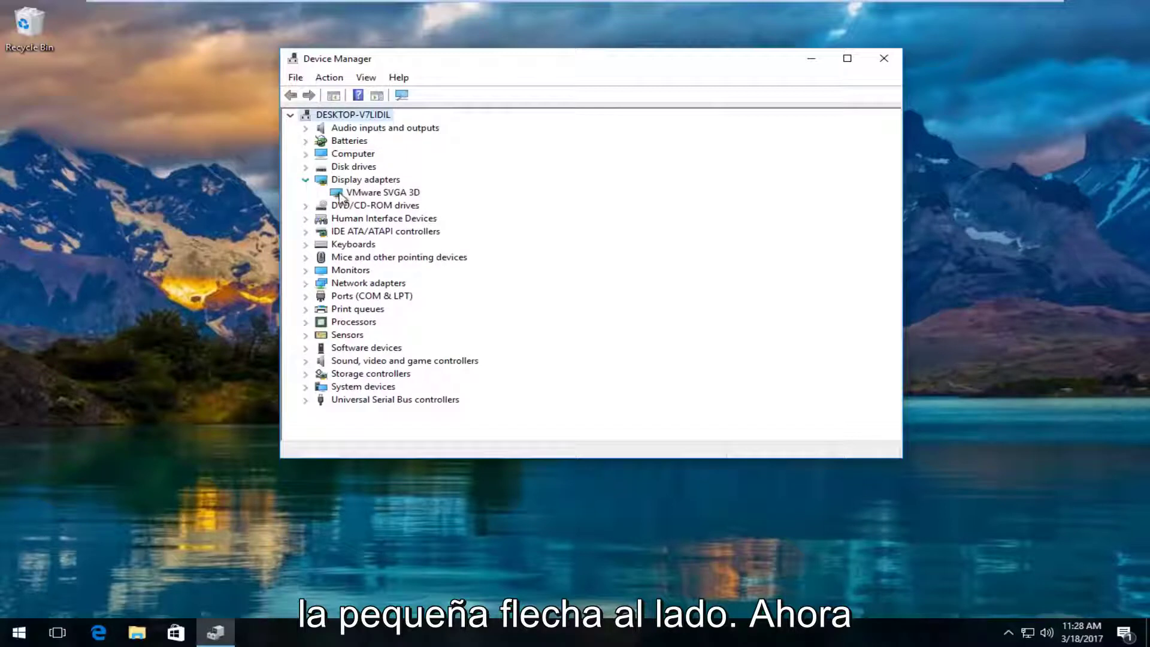
left_click(364, 193)
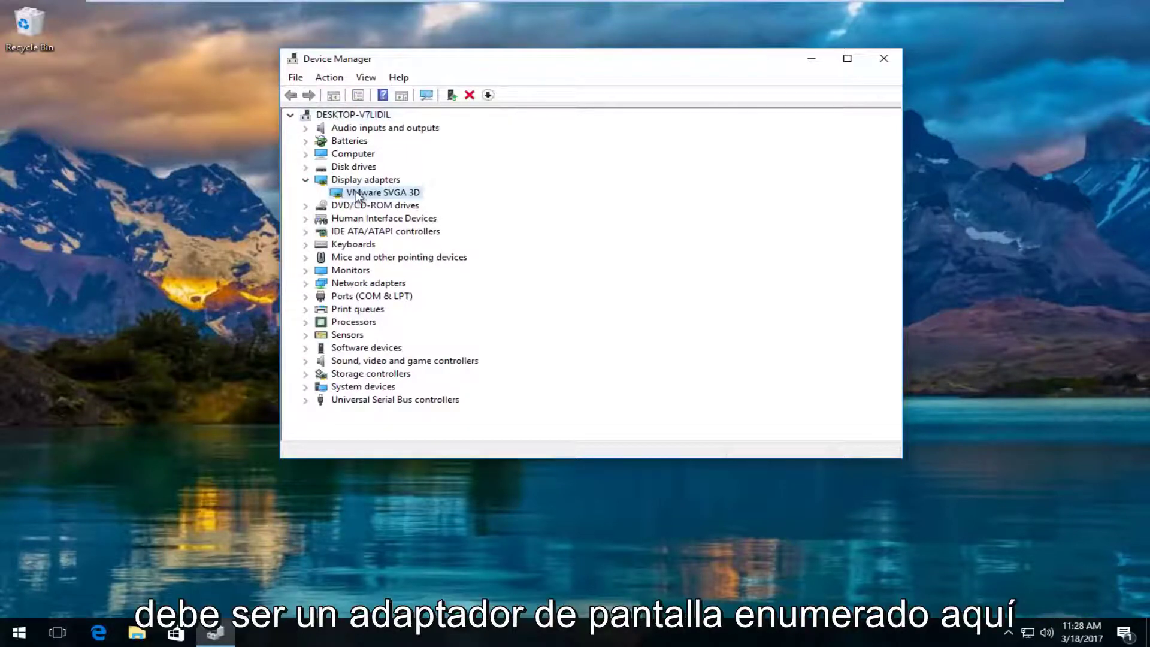
right_click(359, 193)
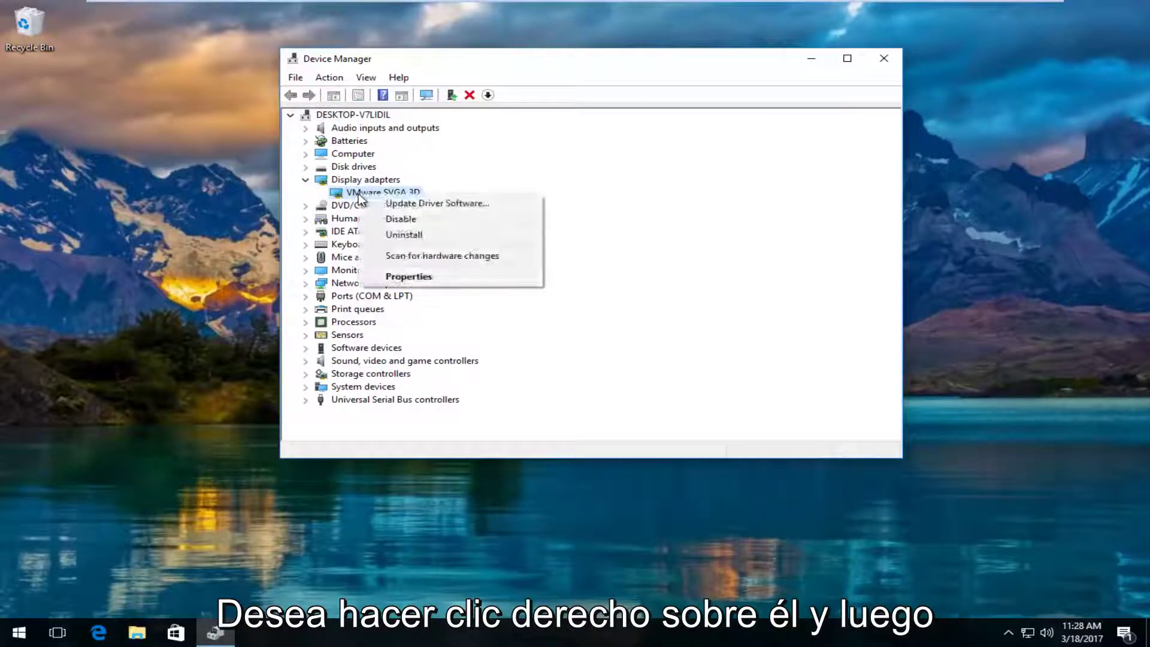
left_click(422, 205)
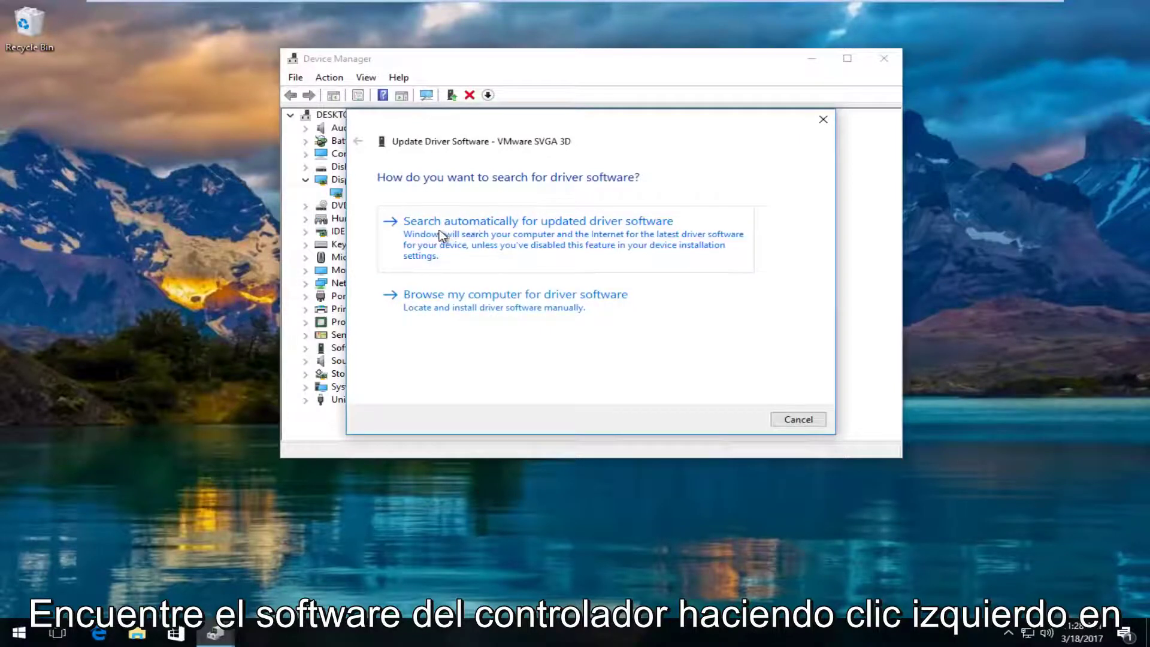
Search automatically for a VMware SVGA 3D driver, find it up to date, and close the wizard.
left_click(529, 234)
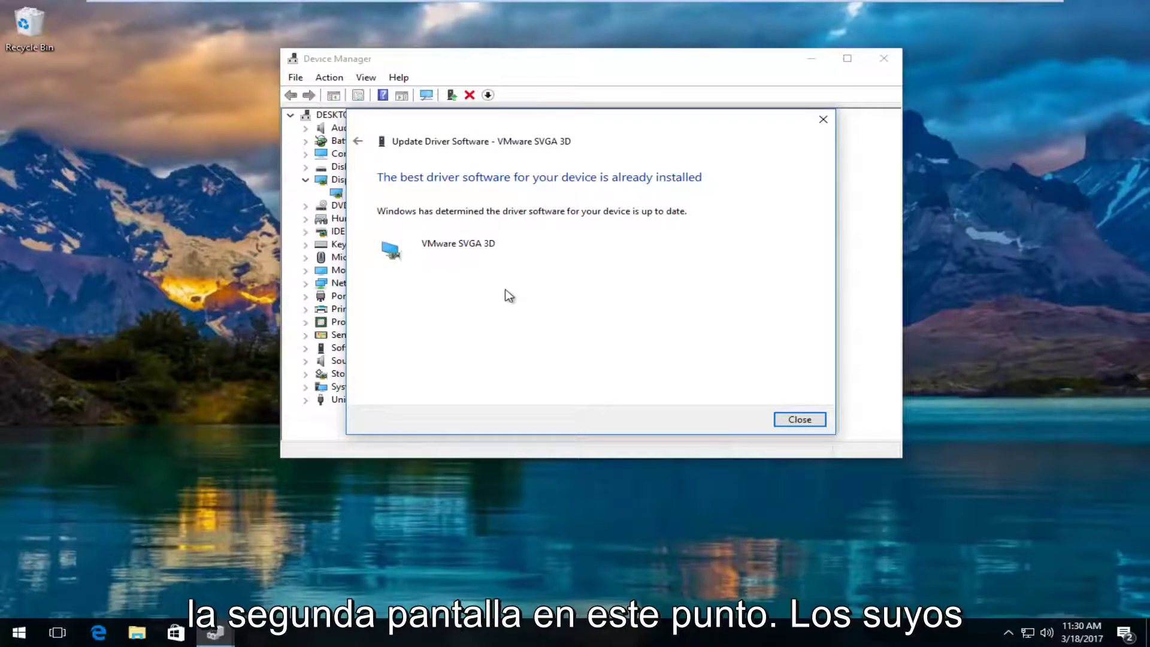
left_click(357, 142)
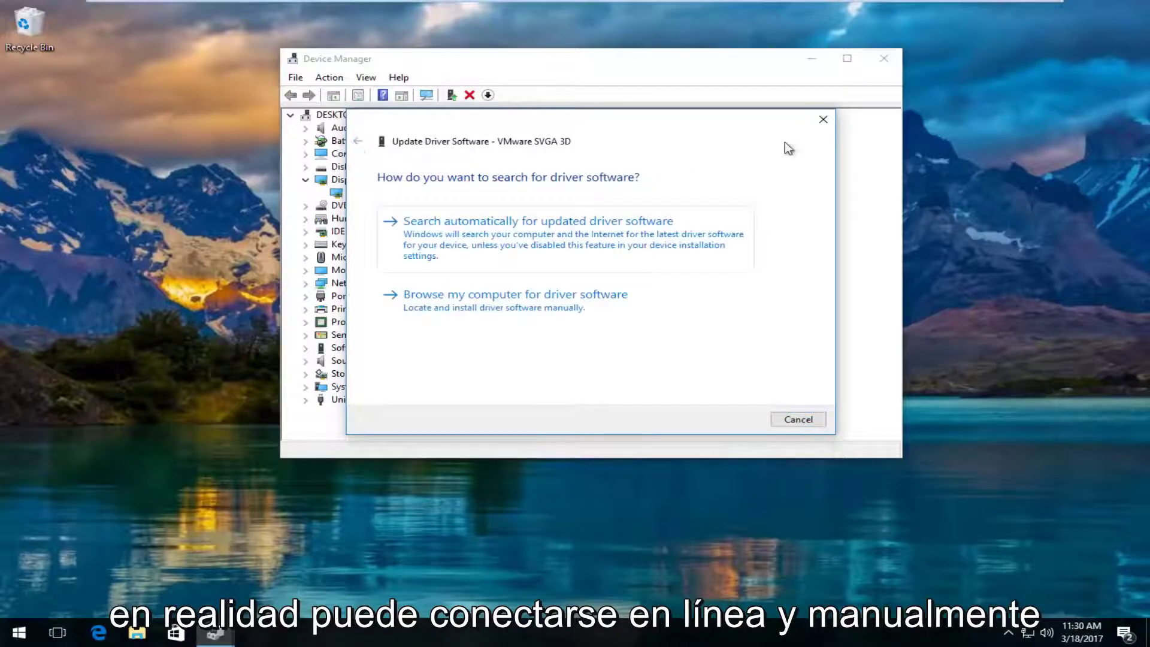
left_click(823, 119)
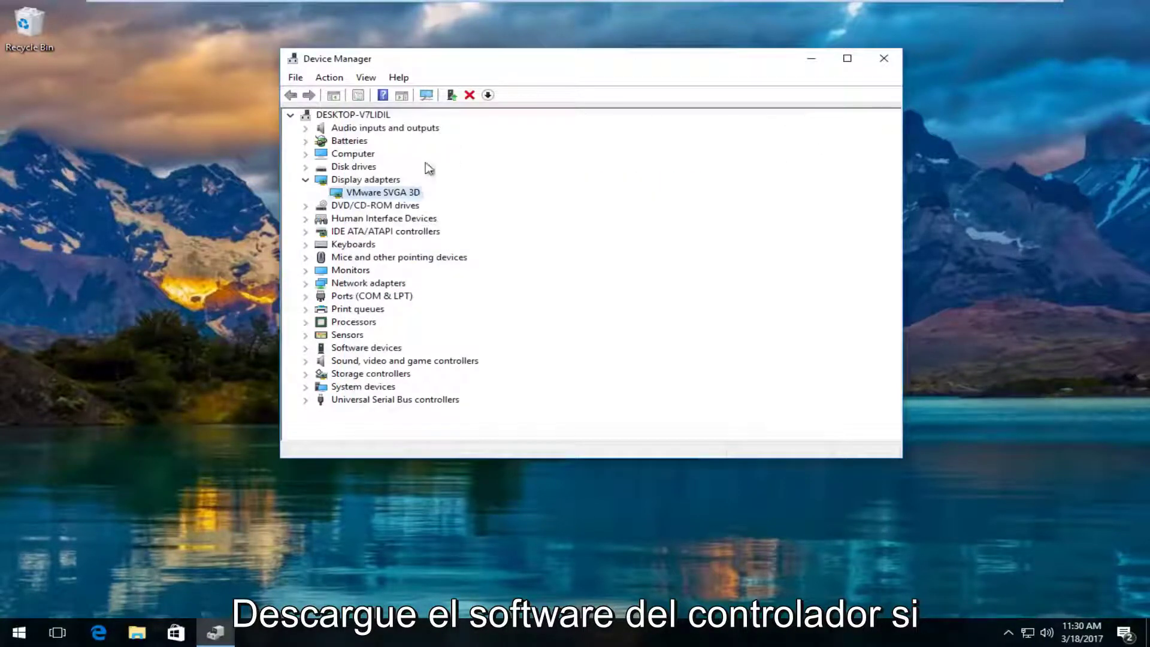
right_click(374, 194)
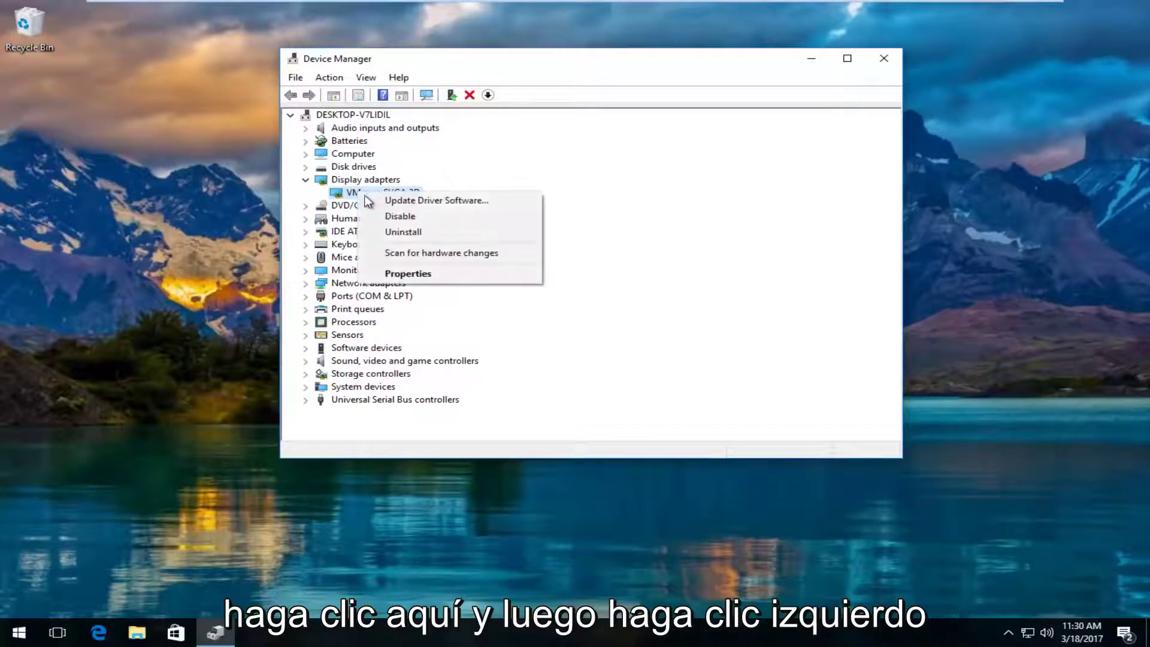
left_click(396, 274)
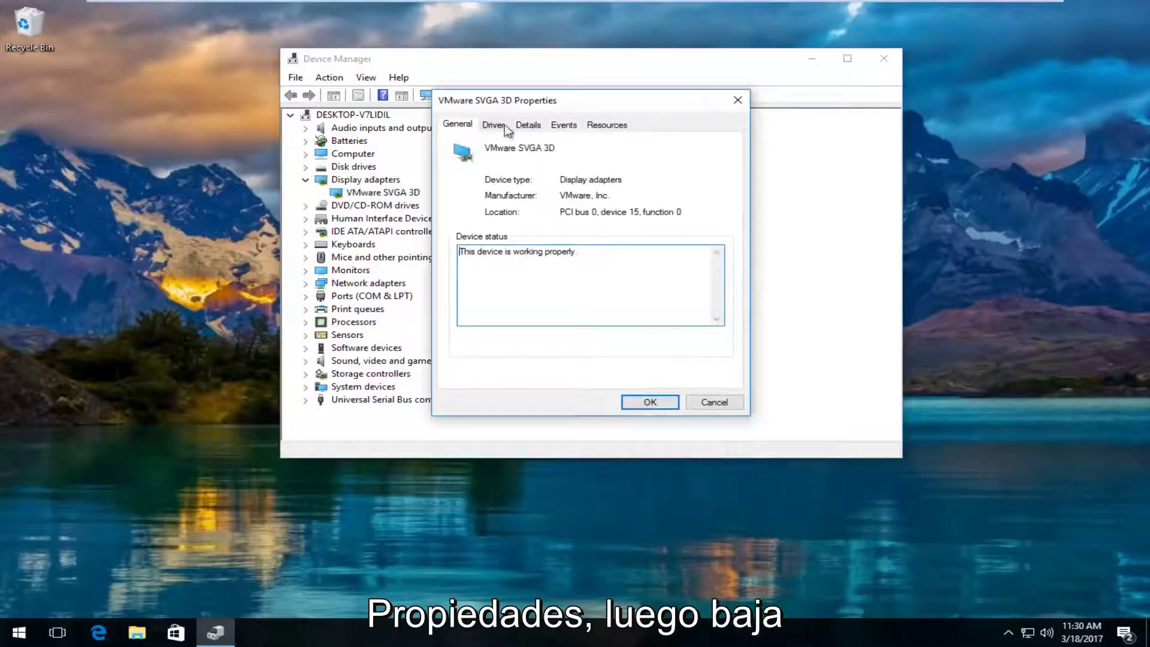
left_click(494, 125)
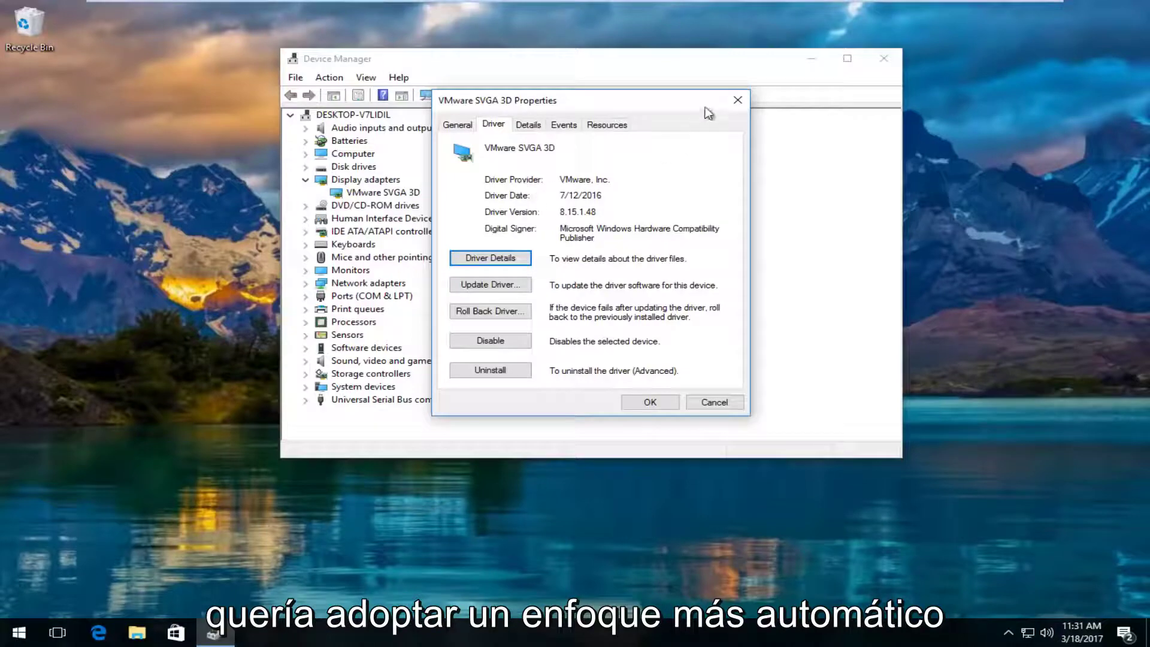
left_click(737, 100)
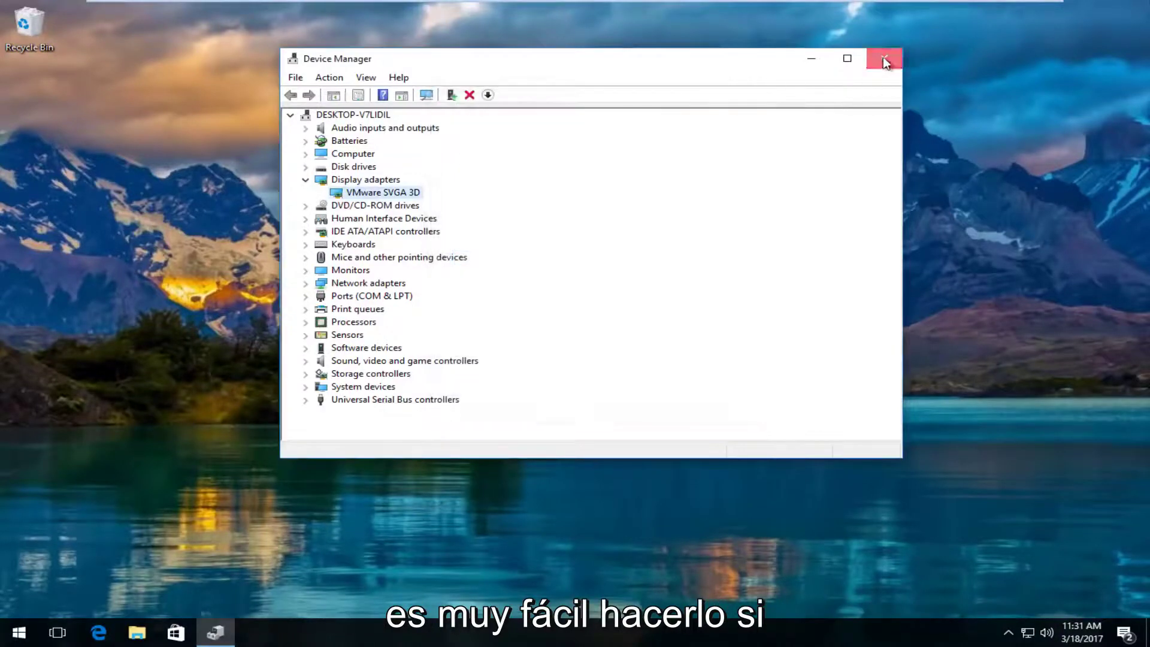
Close Device Manager and load google.com in Microsoft Edge.
left_click(885, 59)
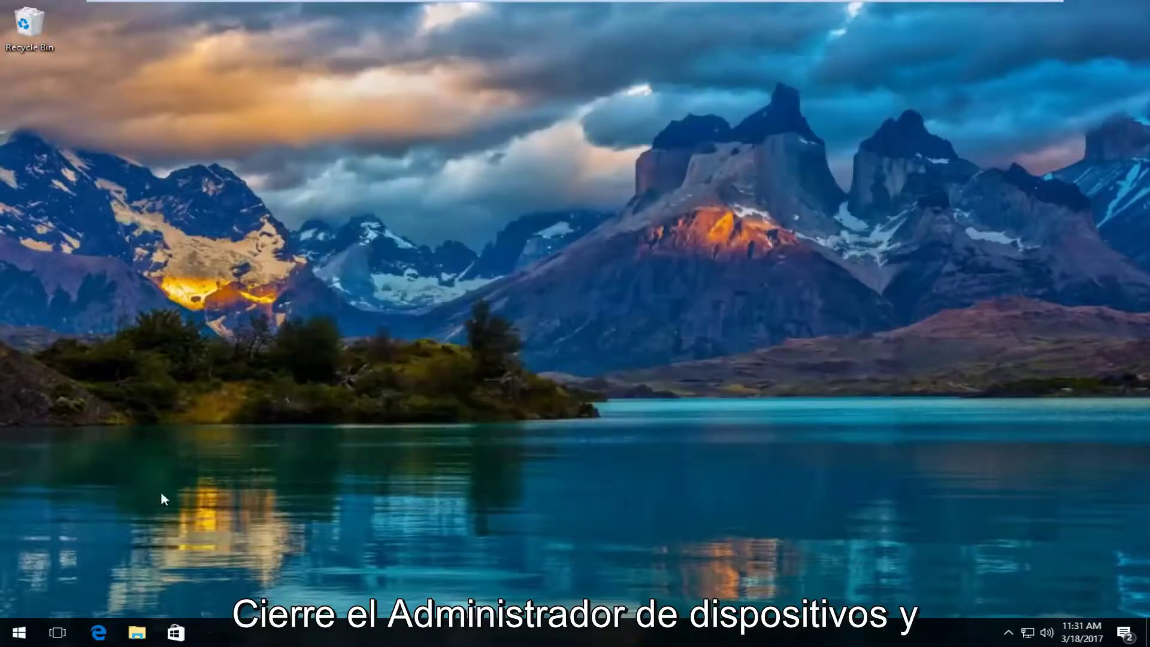
left_click(100, 632)
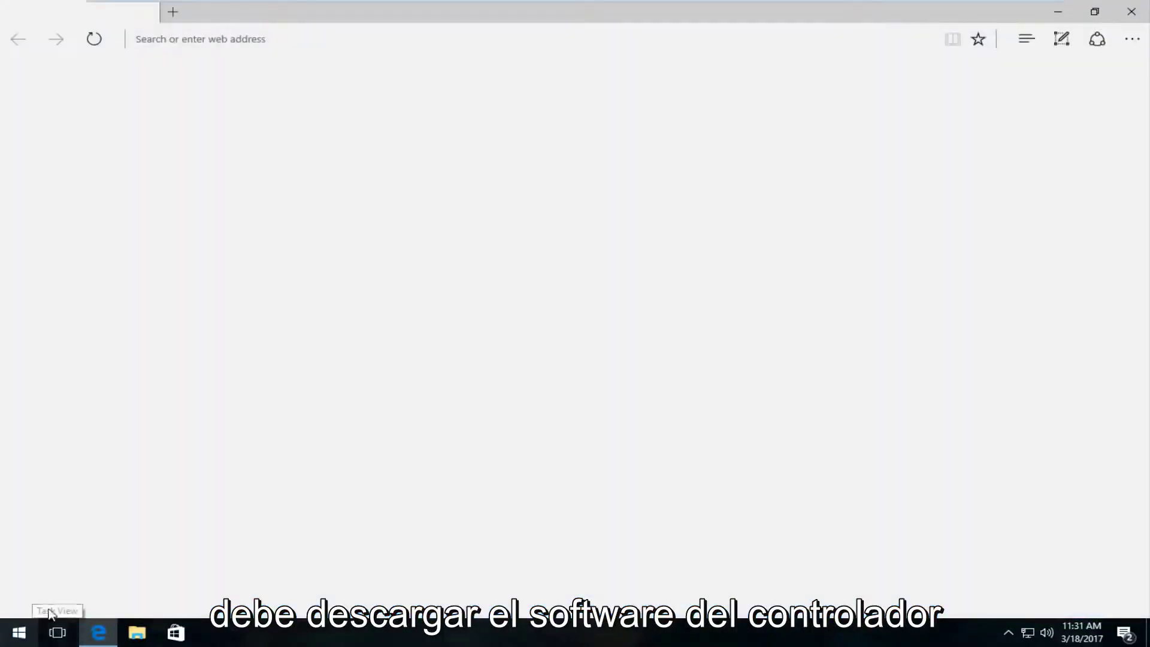
type("google.com")
key("Return")
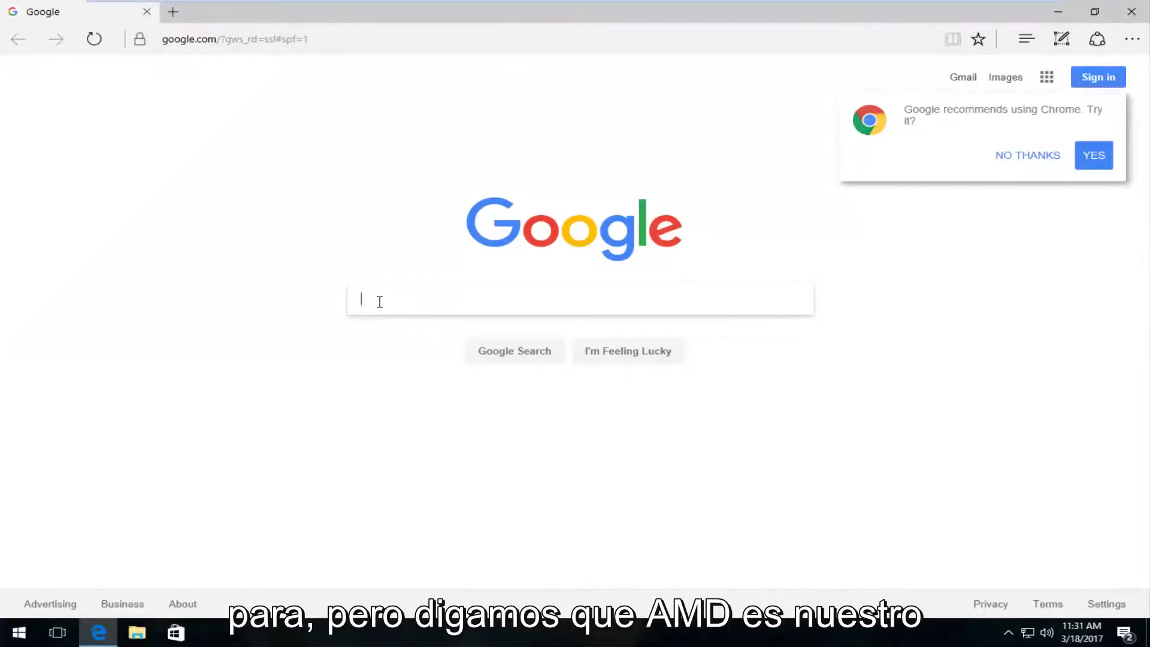
Search Google for 'amd driver update', correcting the stray typo first.
type("amd")
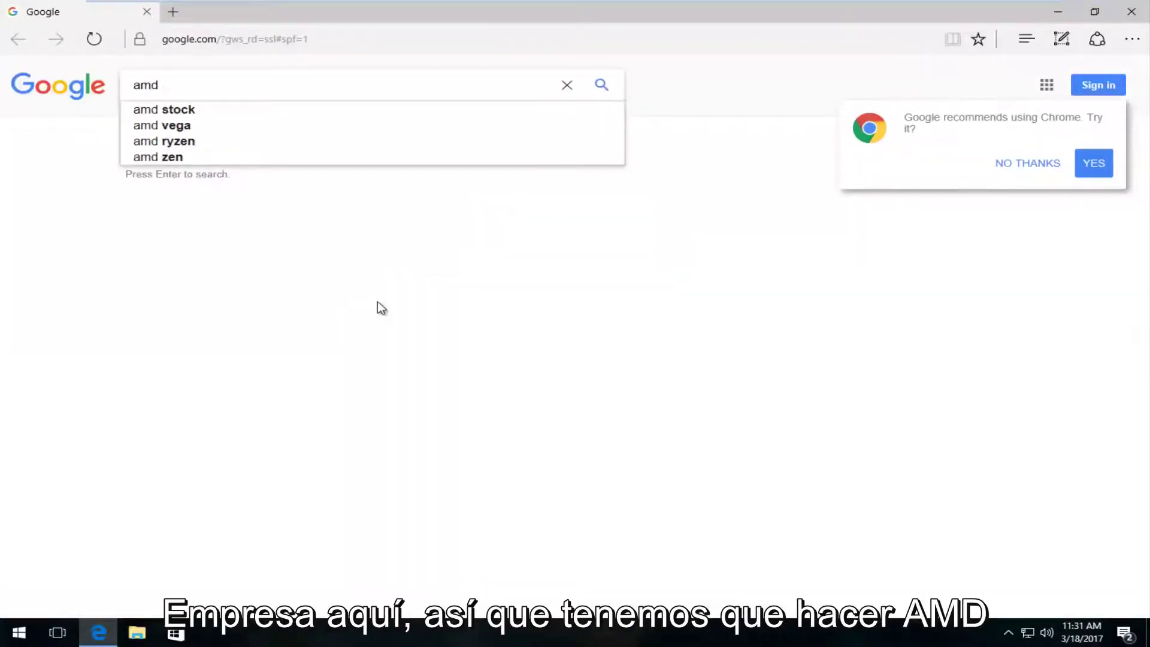
type(" driver ")
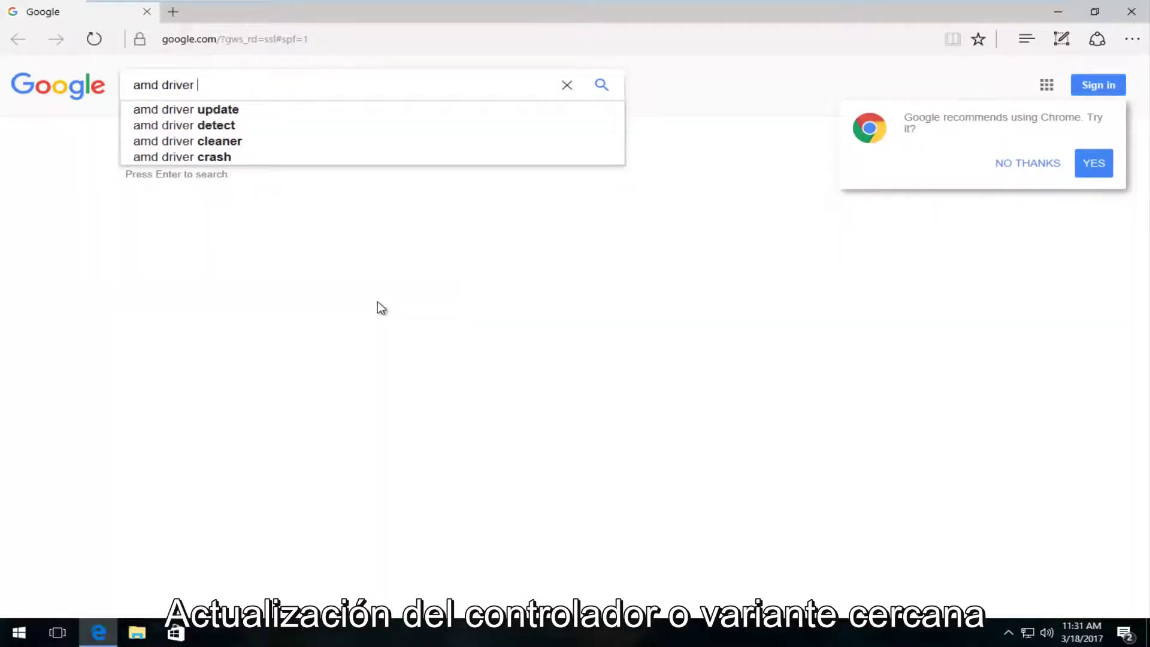
type("u[pda")
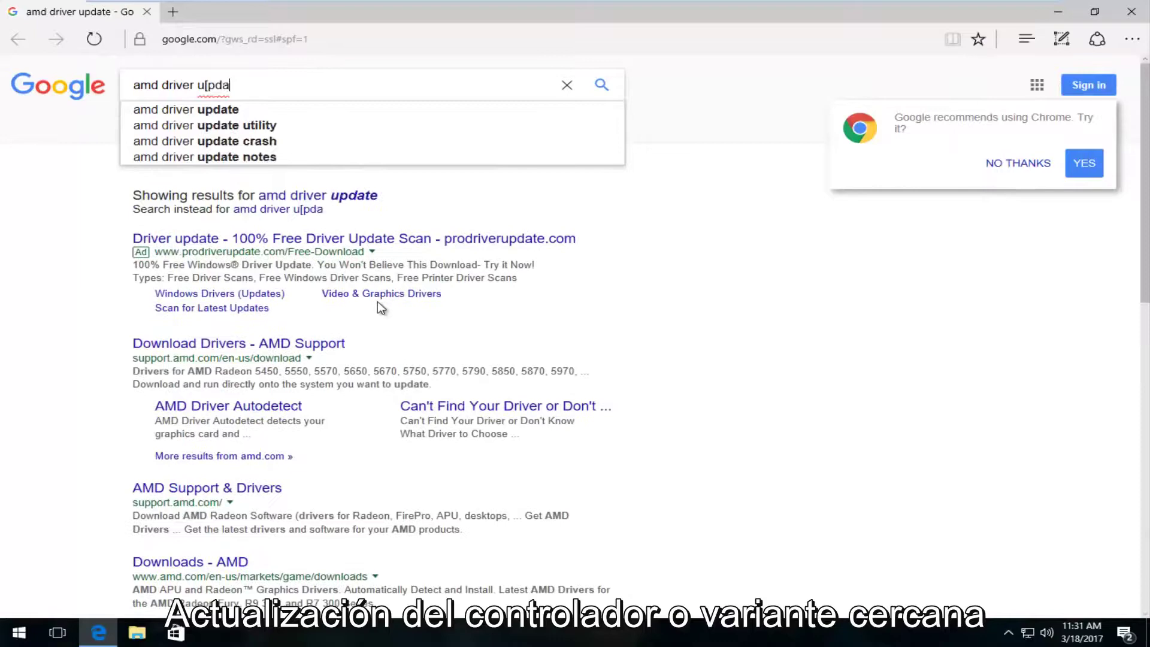
key("BackSpace")
type("pdate")
key("Return")
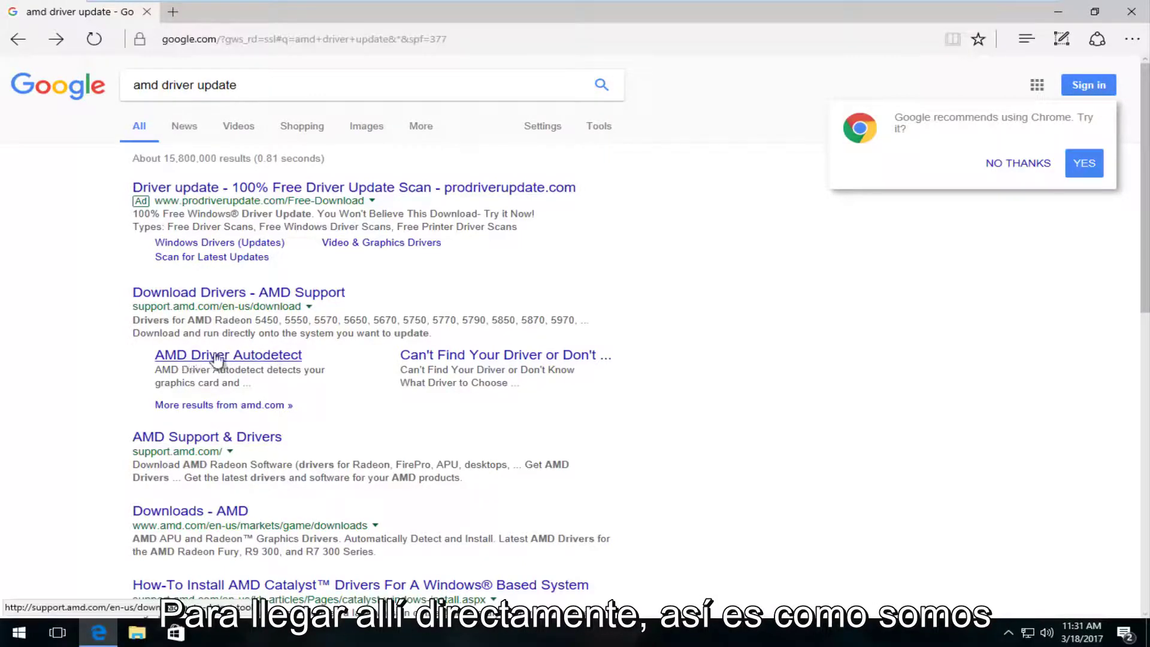
Open the AMD Driver Autodetect result and review its 67 MB download released 3/15/2017.
left_click(249, 358)
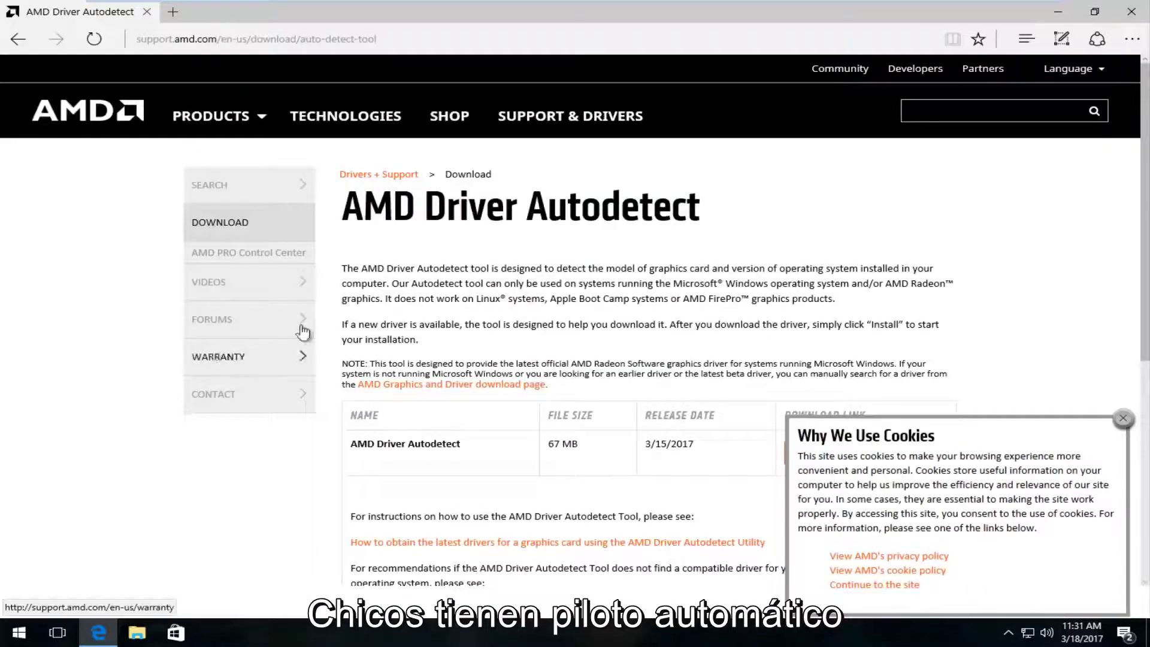
scroll(372, 299, "down", 4)
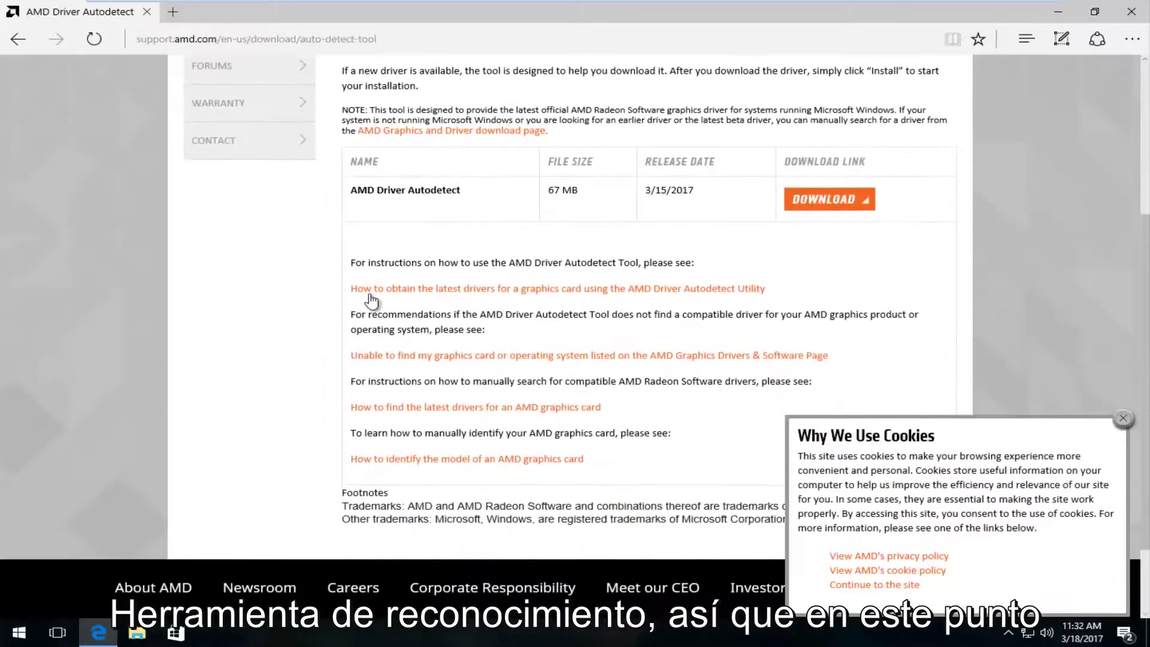
scroll(390, 303, "up", 1)
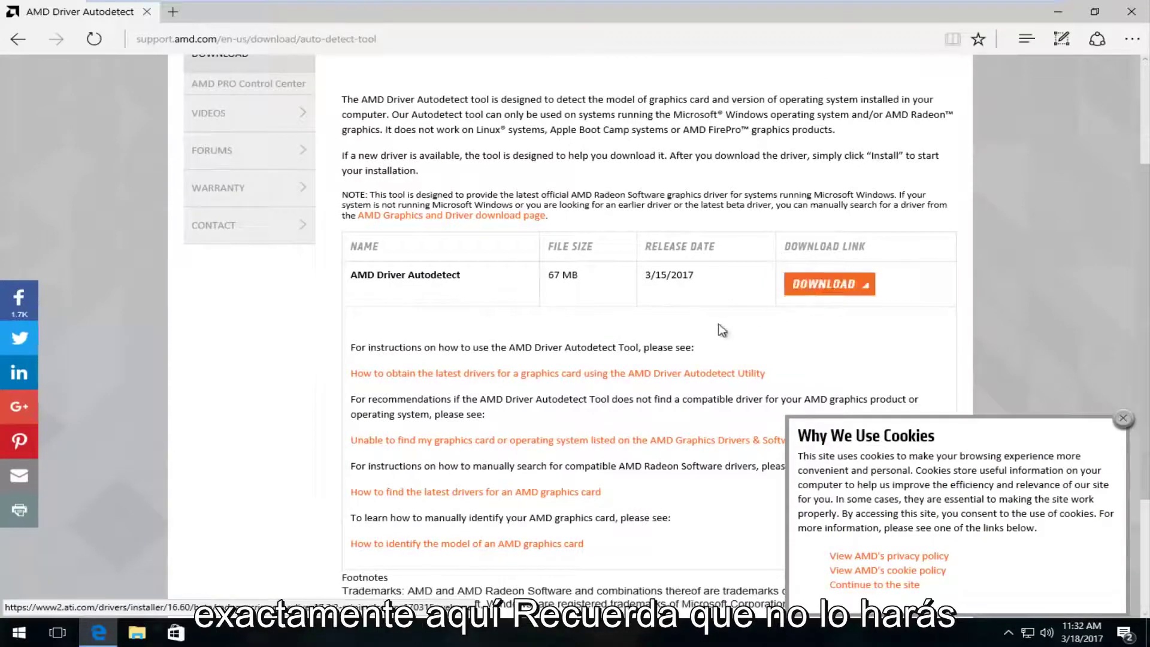
scroll(691, 346, "up", 3)
scroll(665, 329, "down", 3)
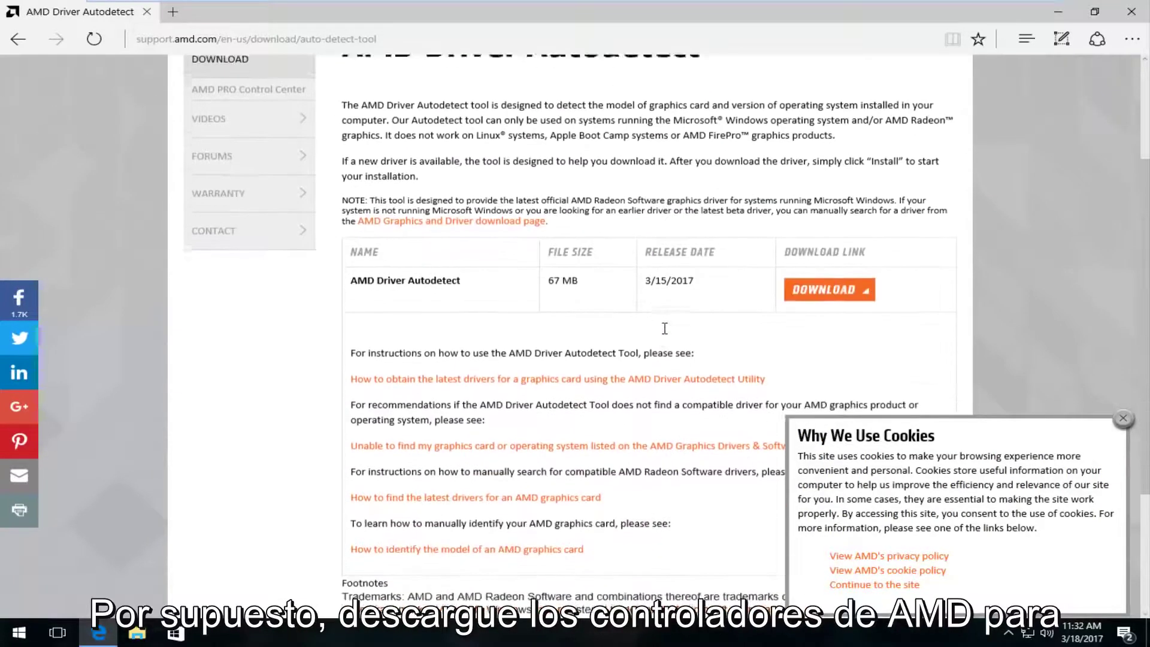
scroll(665, 329, "up", 3)
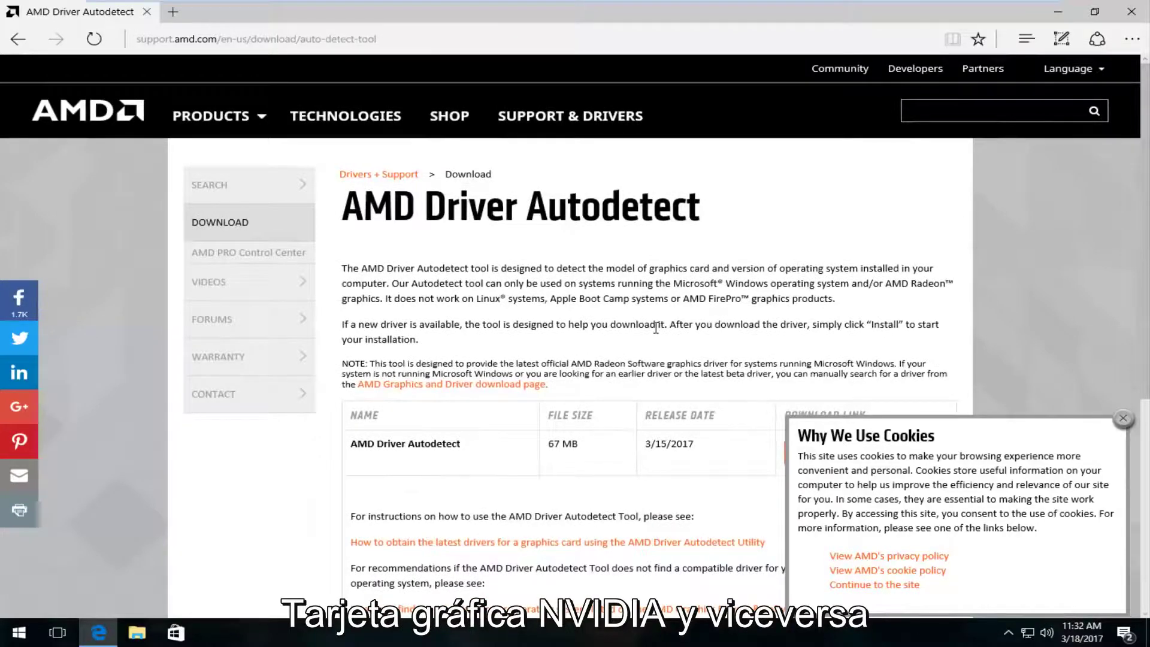
scroll(656, 328, "down", 5)
scroll(656, 328, "up", 5)
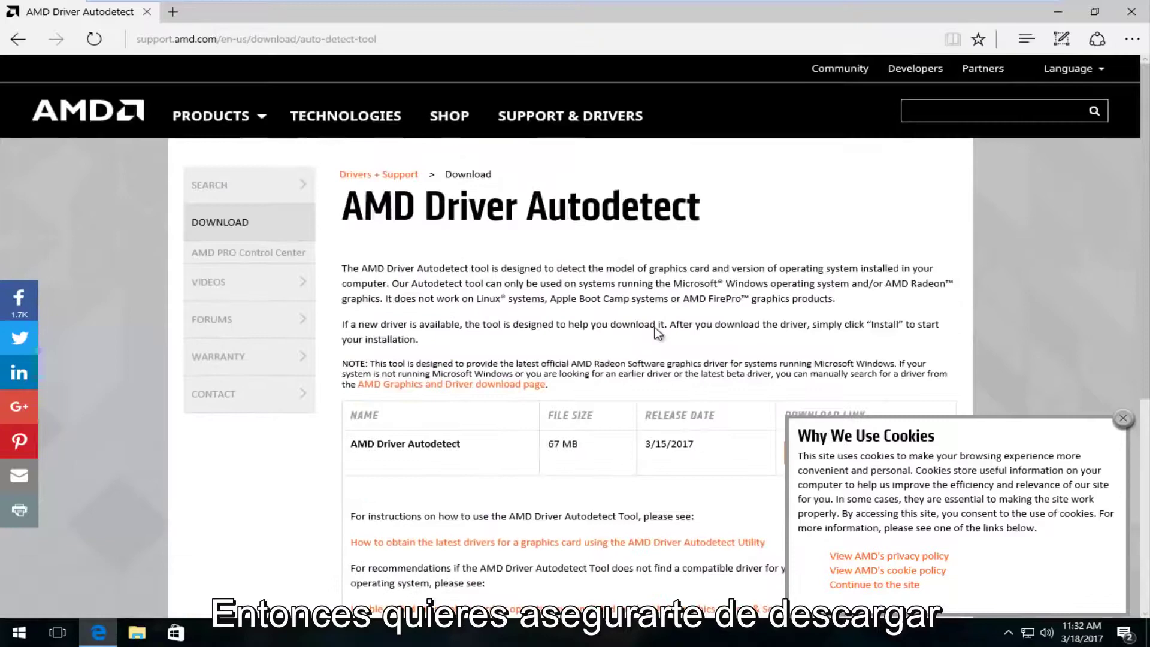
scroll(658, 330, "down", 4)
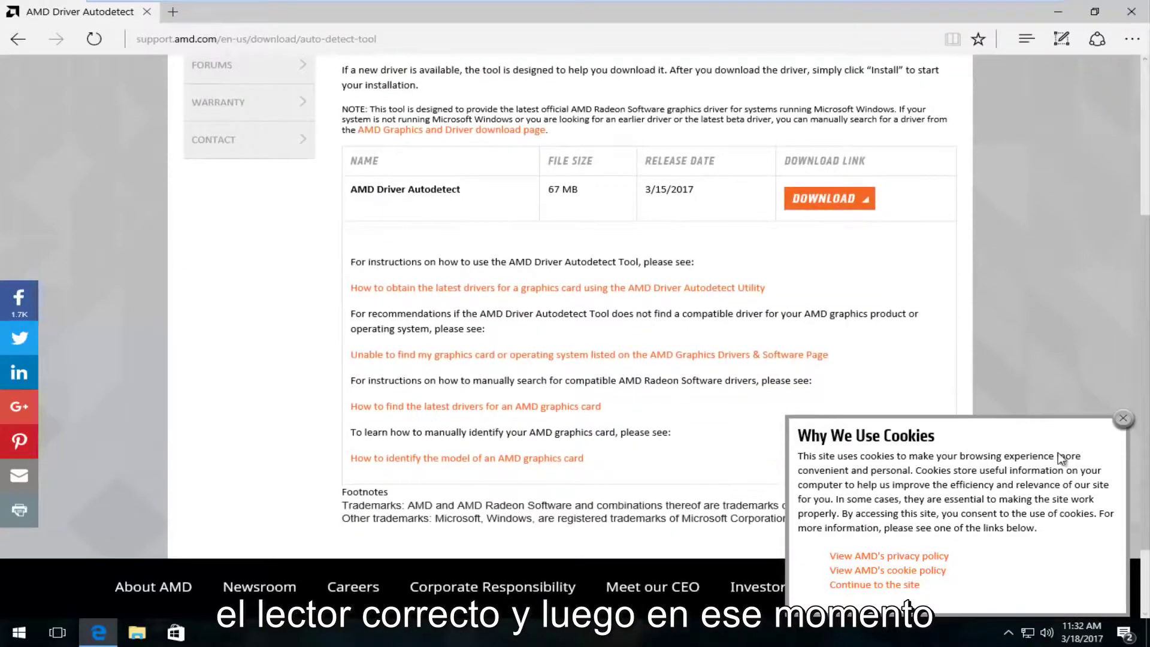